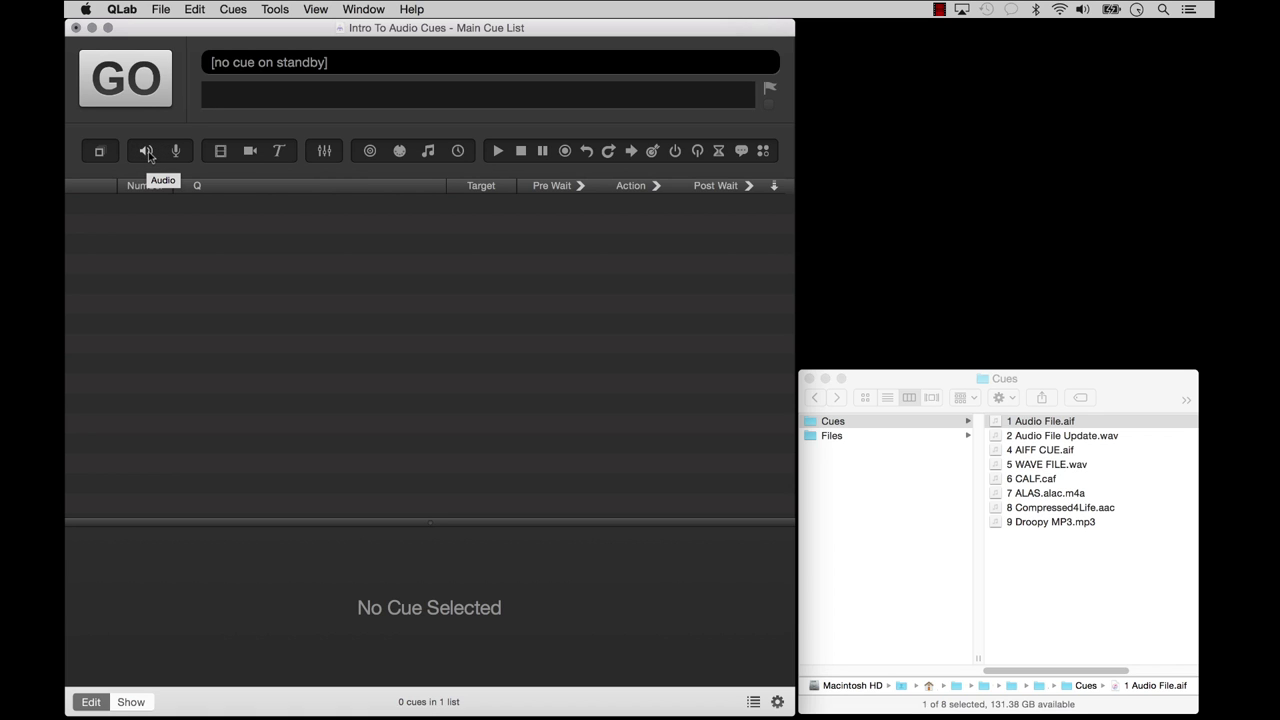
Add two empty audio cues, showing the cue-type Toolbox with ⌘K
left_click(146, 151)
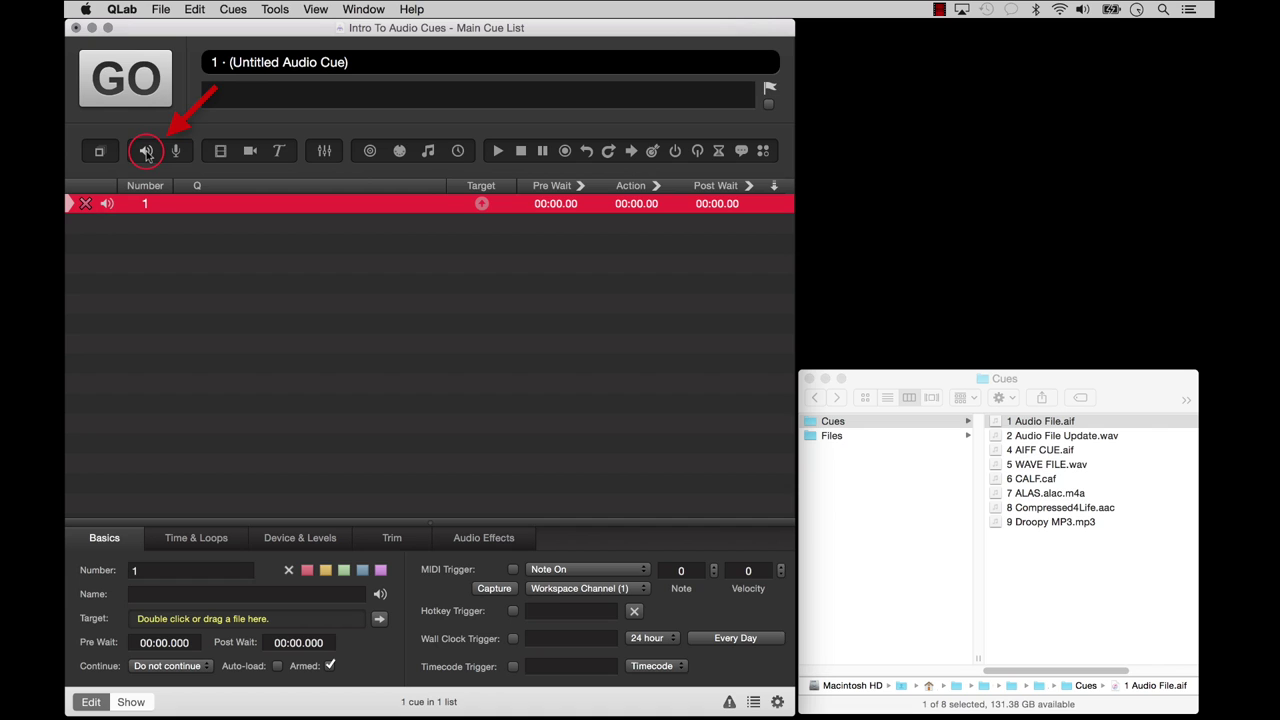
key("super+k")
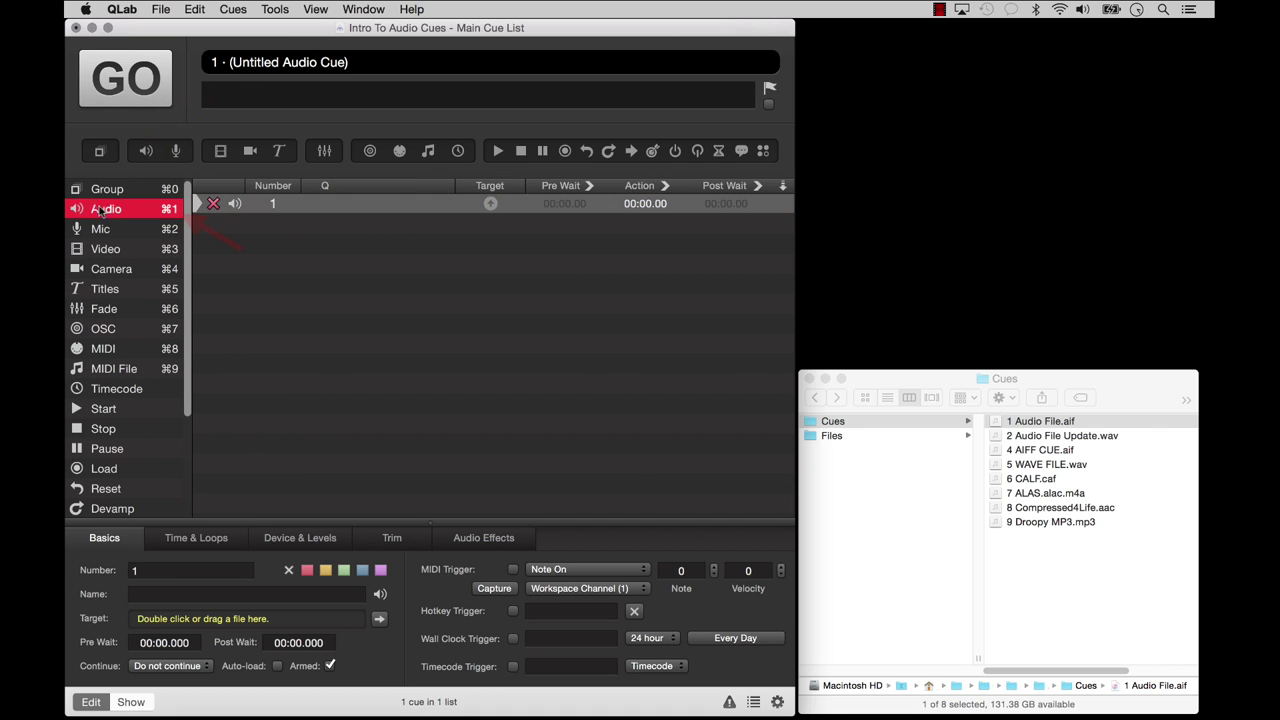
left_click_drag(106, 209, 317, 262)
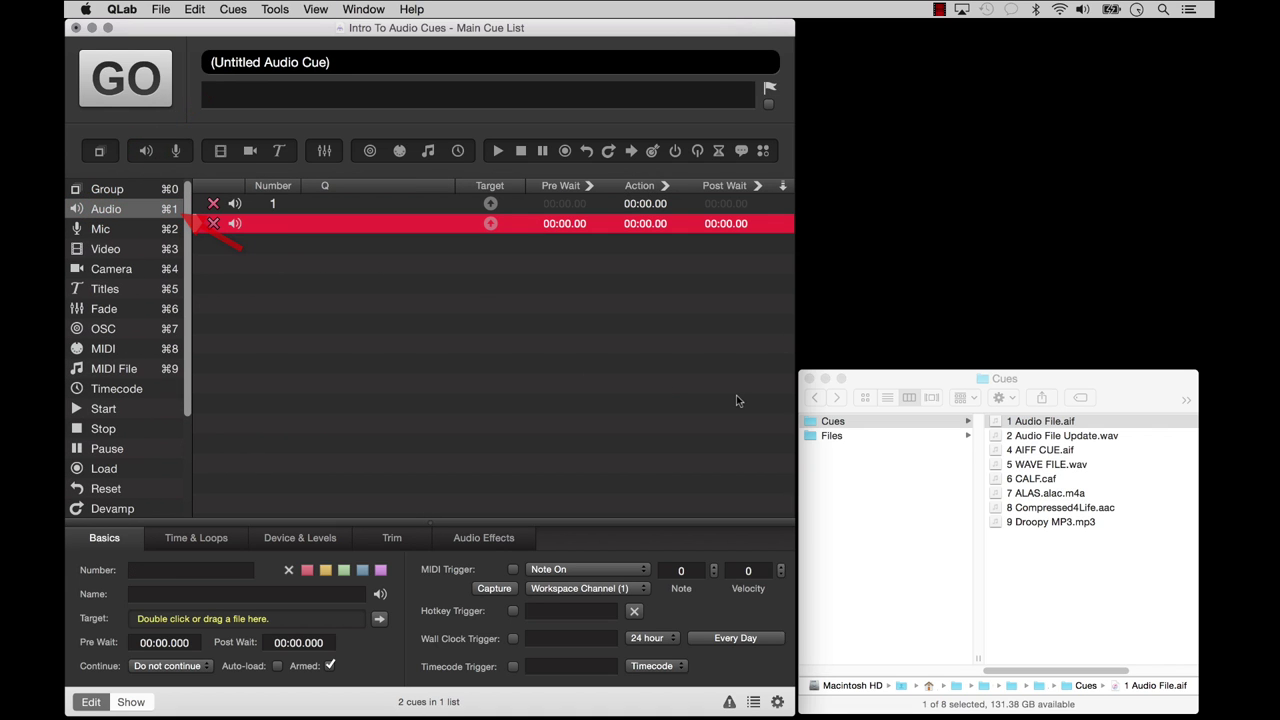
Create an audio cue from 1 Audio File.aif in Finder and play it
left_click(1043, 421)
left_click_drag(1043, 421, 475, 314)
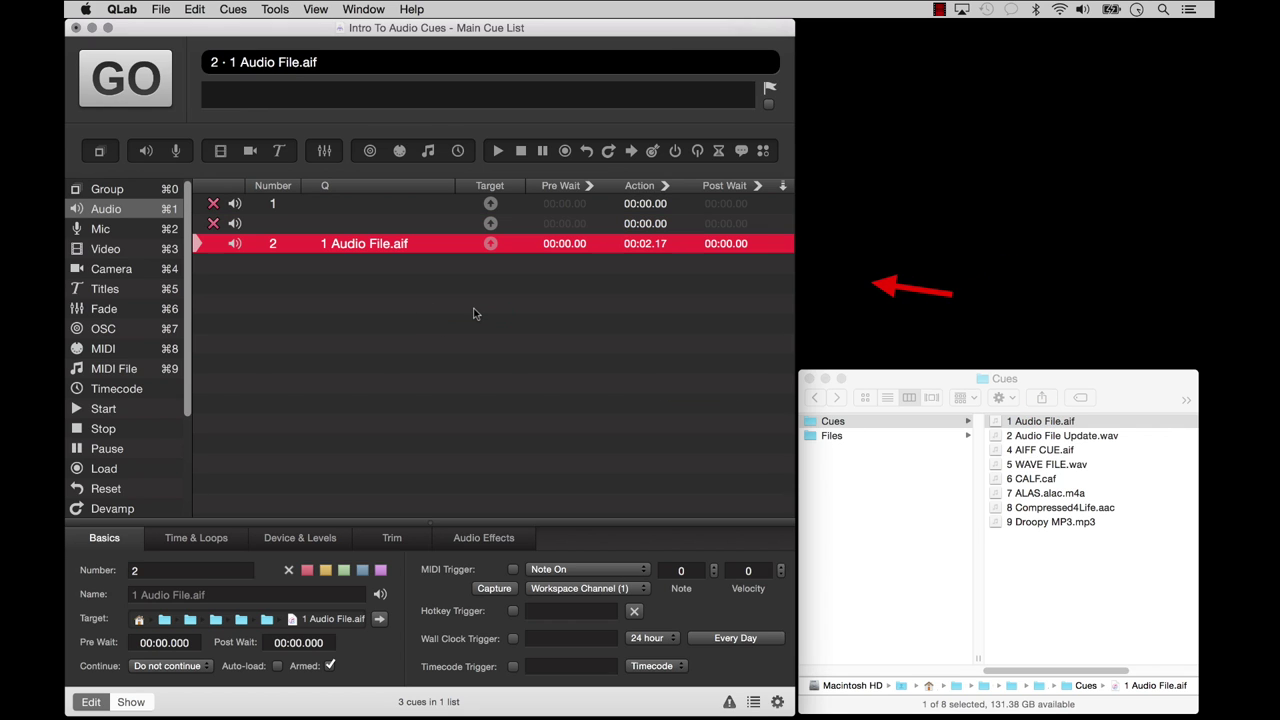
key("space")
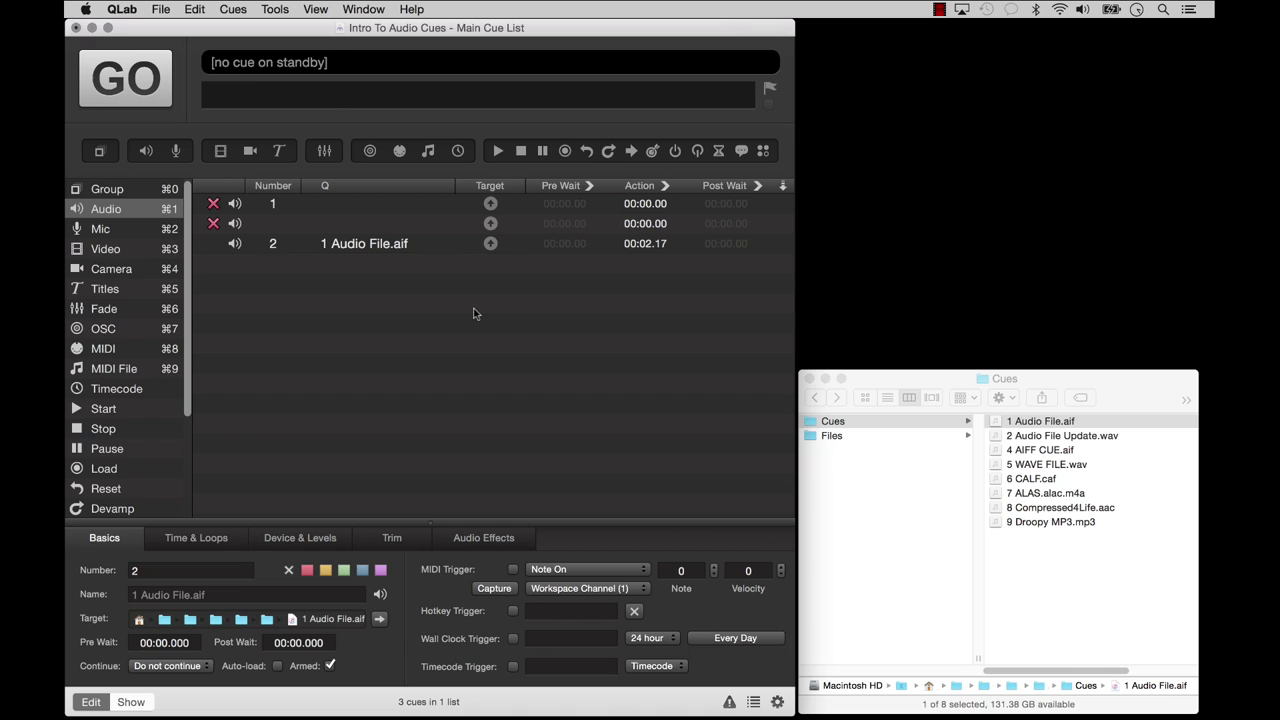
Target cue 1 to 1 Audio File.aif and play it to check
left_click(429, 205)
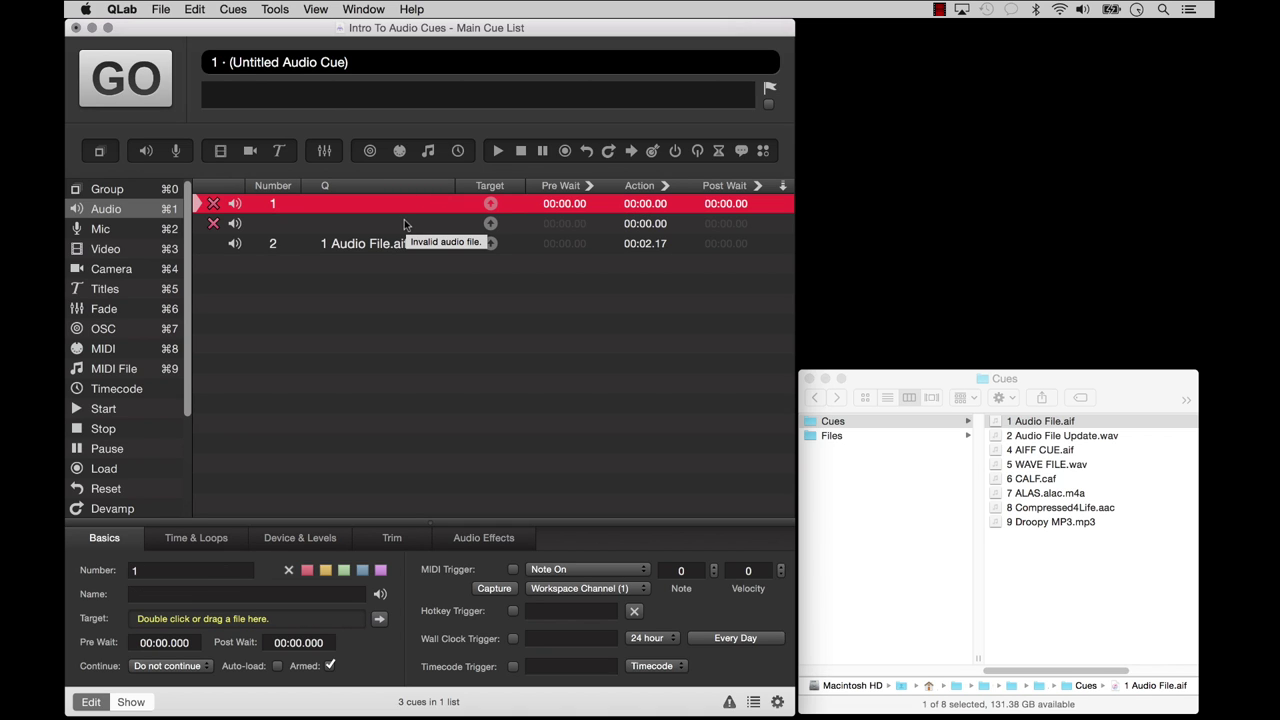
left_click(404, 221)
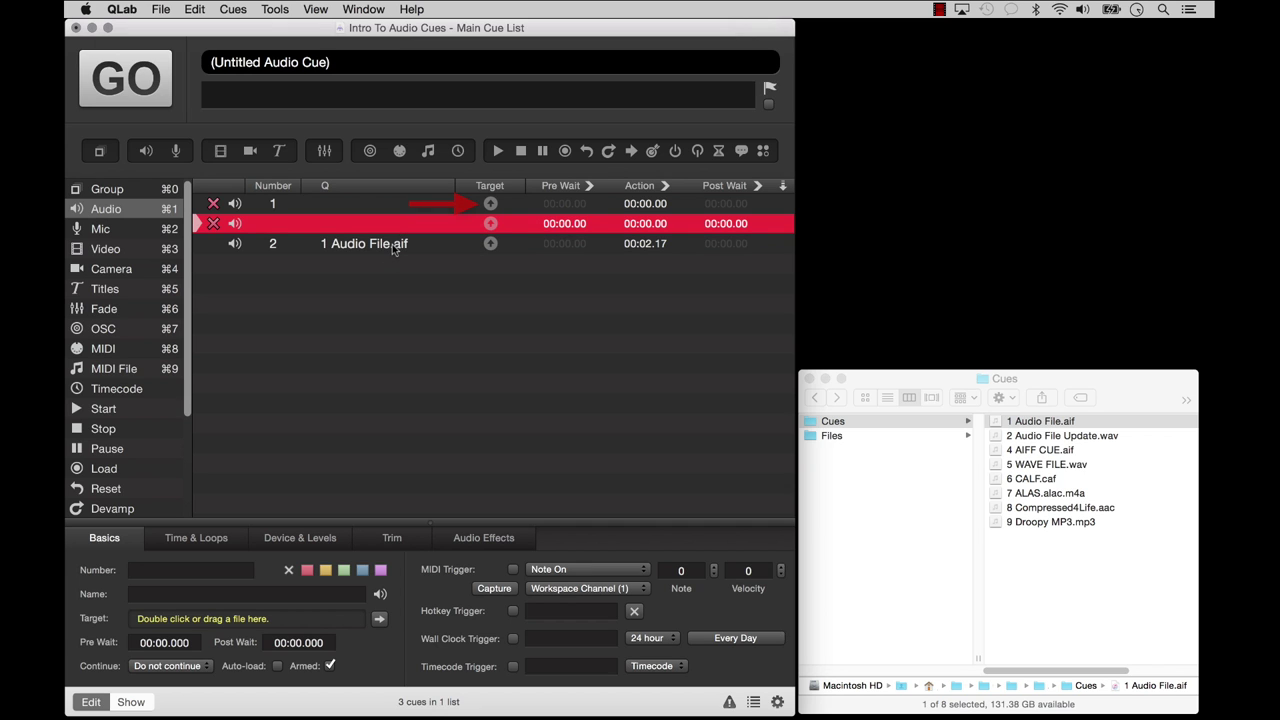
double_click(492, 204)
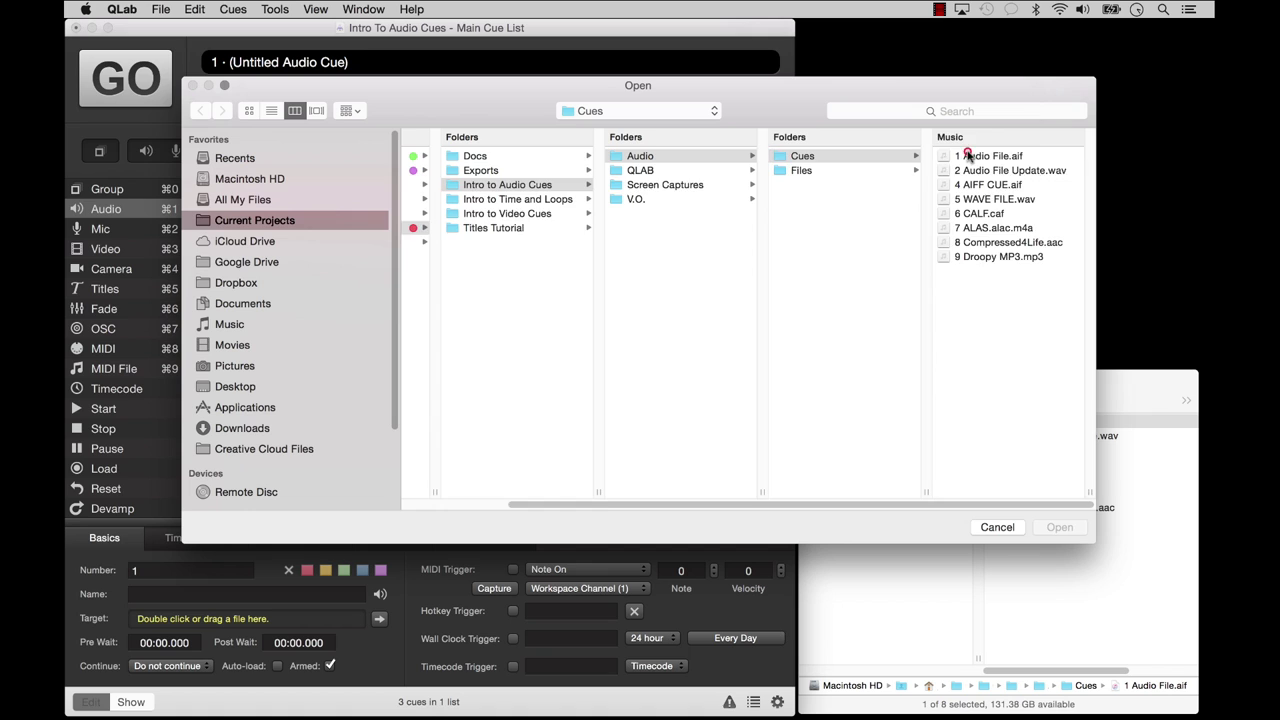
left_click(1057, 526)
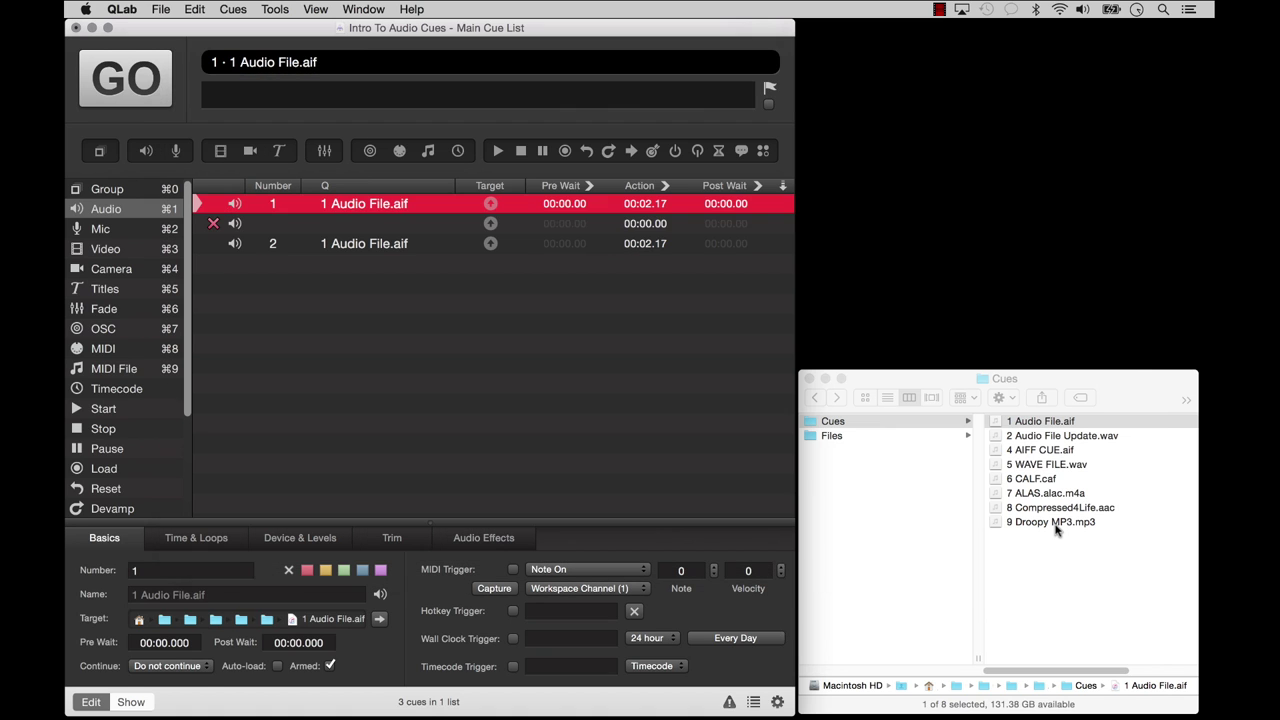
key("space")
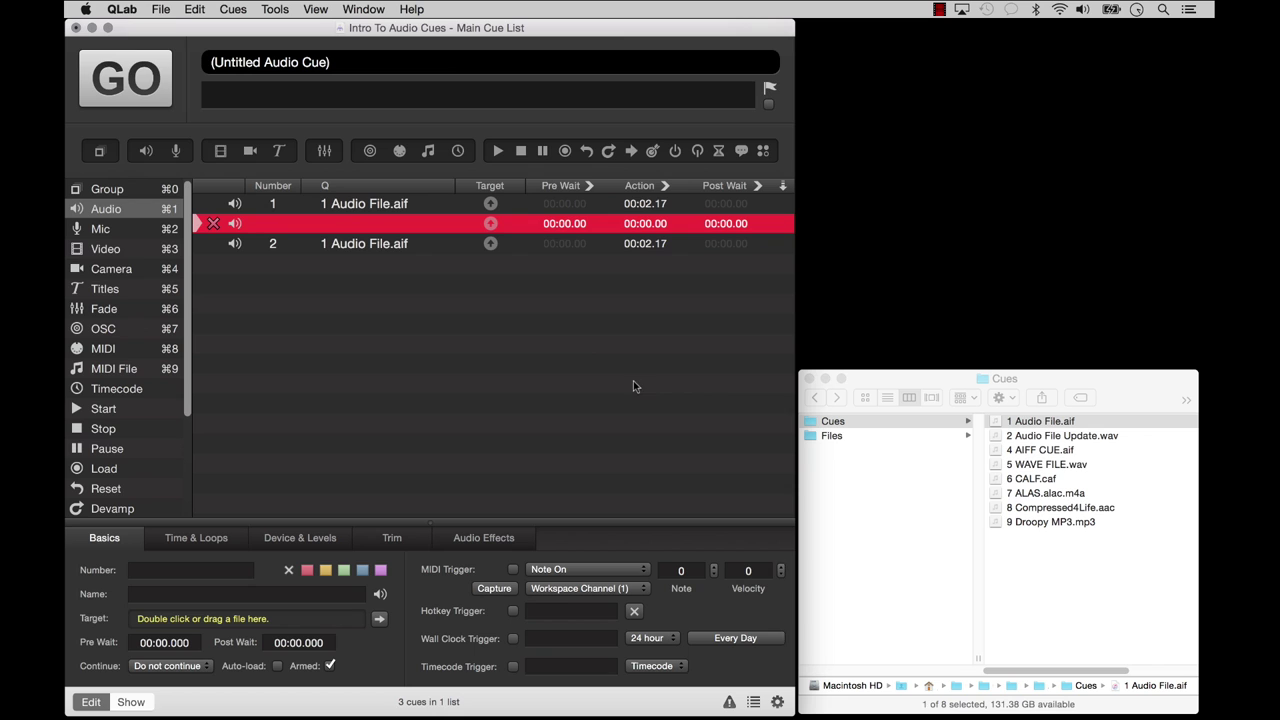
Point the unnumbered cue and cue 2 at 2 Audio File Update.wav, playing each
left_click(495, 225)
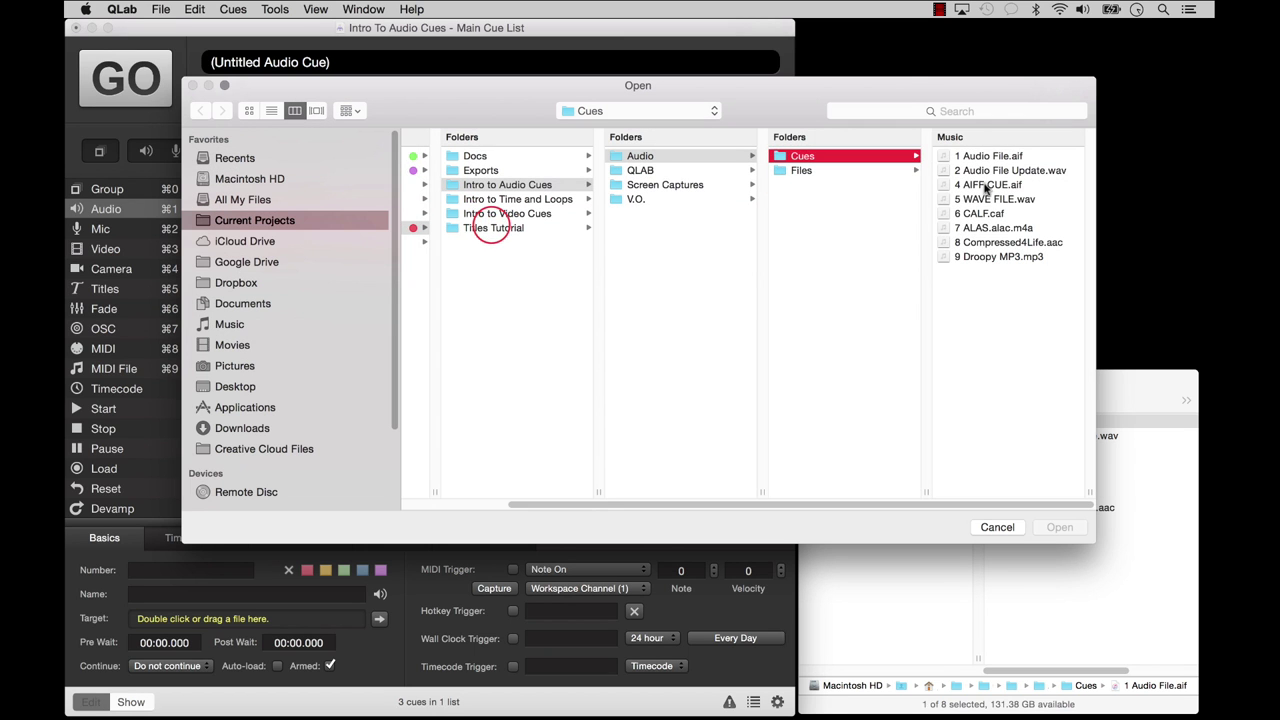
left_click(966, 171)
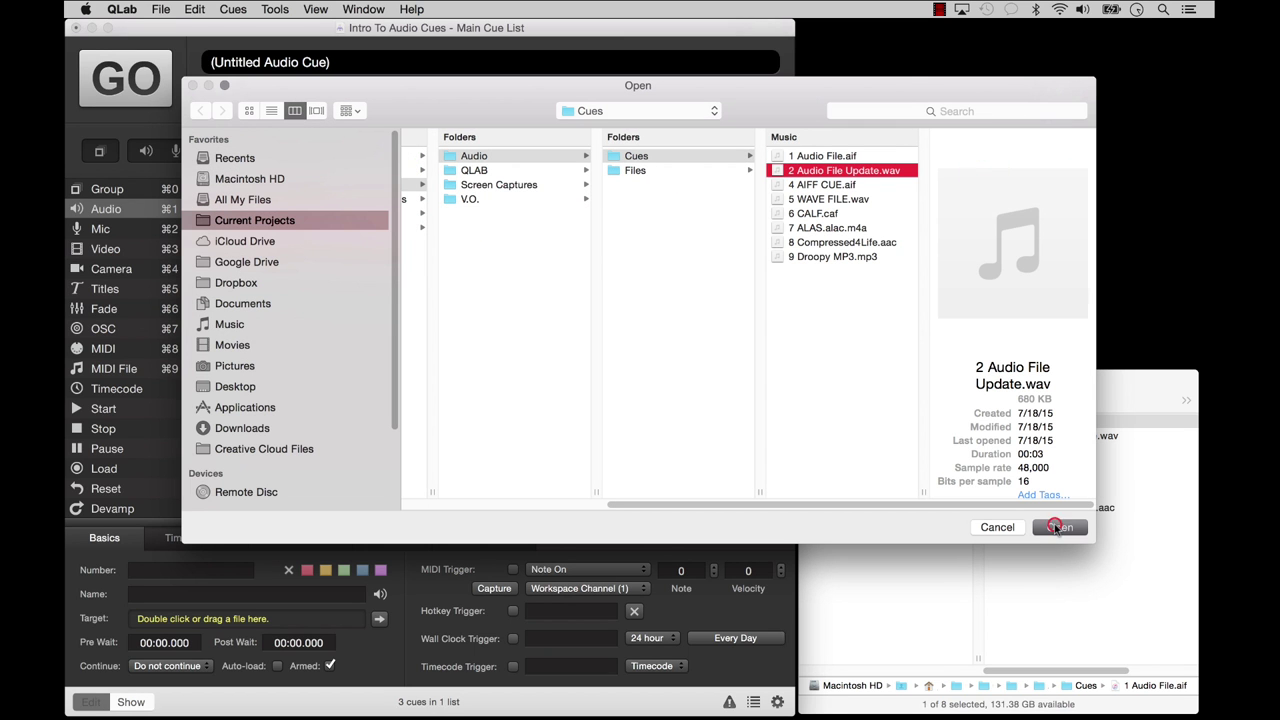
left_click(1058, 526)
key("space")
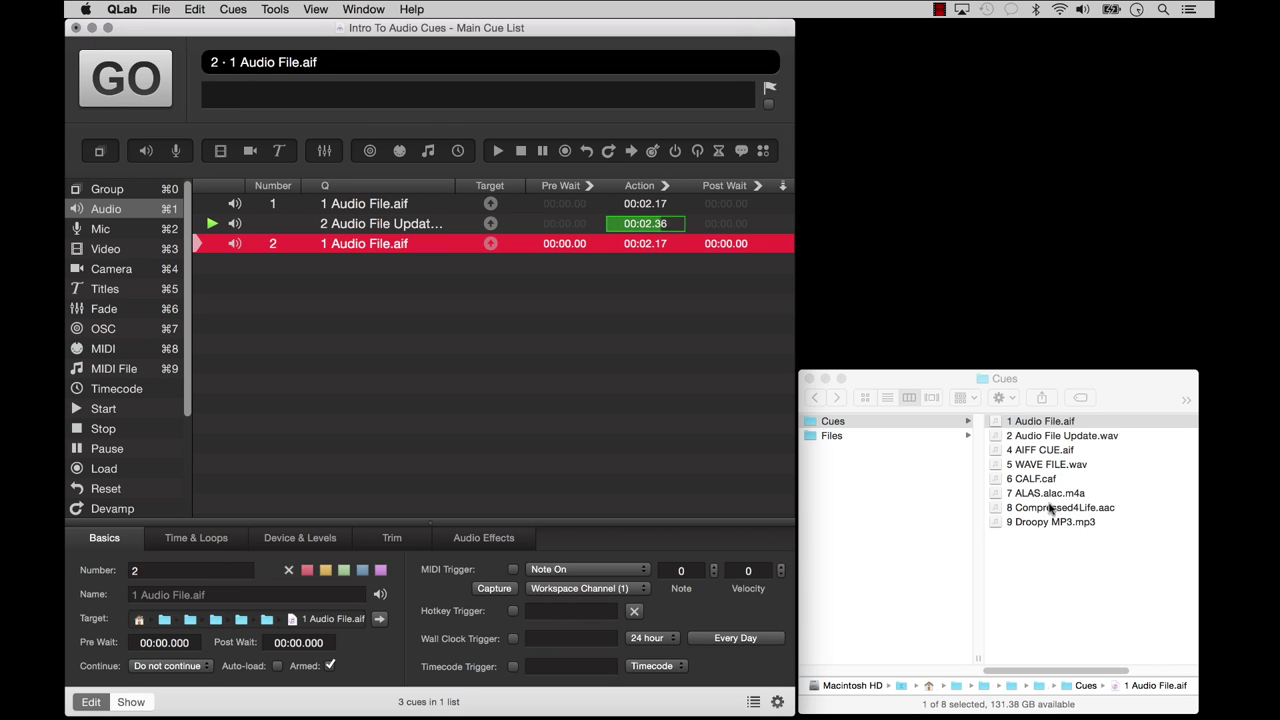
left_click_drag(1042, 436, 368, 247)
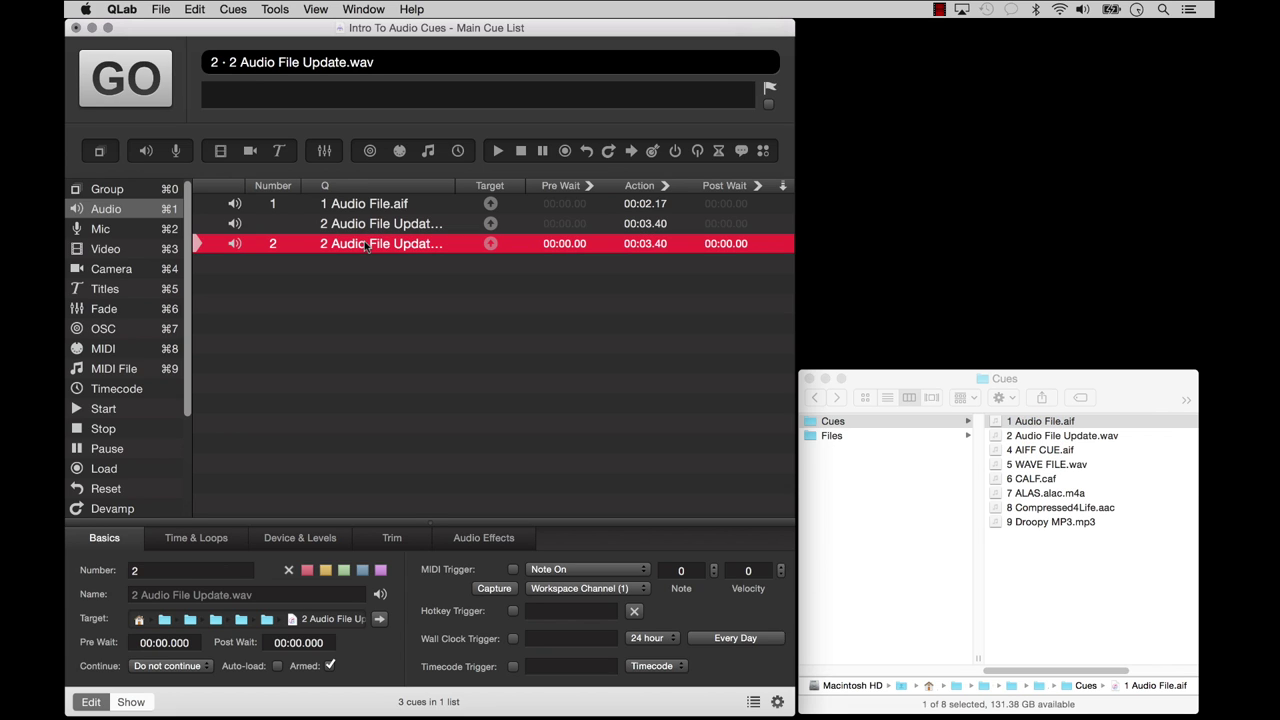
key("space")
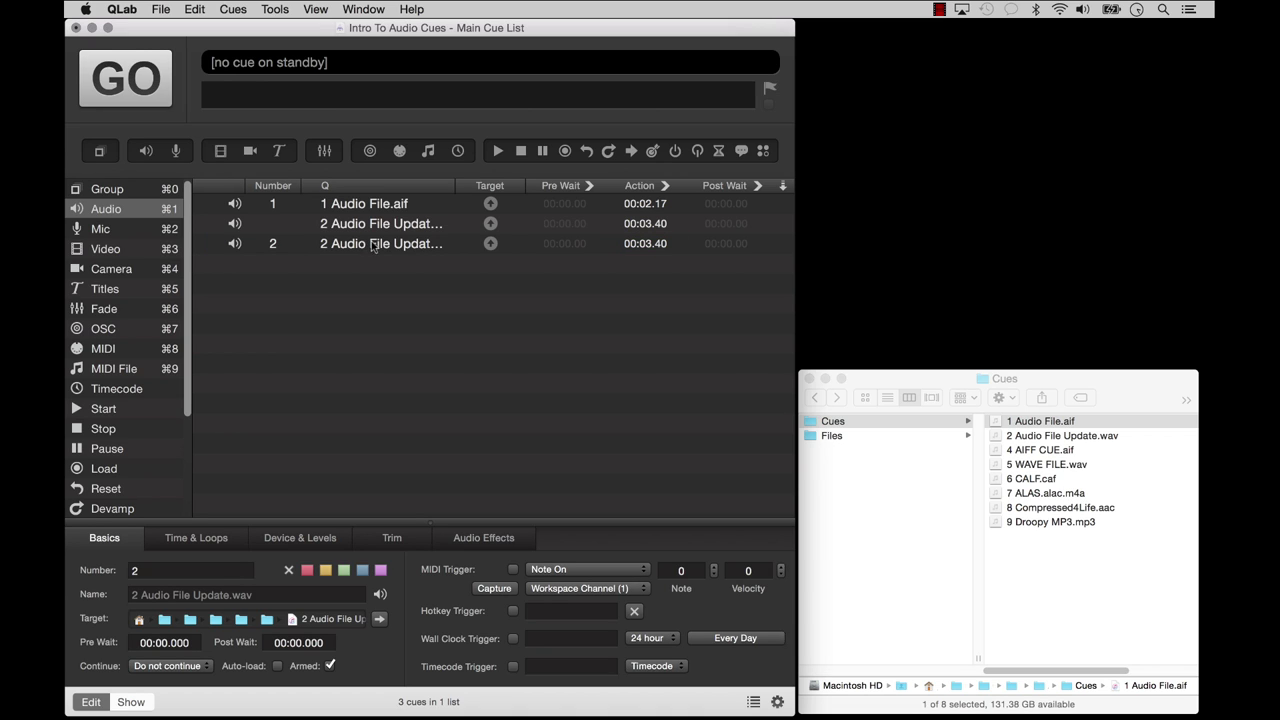
Add cues for 4 AIFF CUE.aif and 5 WAVE FILE.wav, viewing Time & Loops and playing each
left_click_drag(1027, 452, 405, 324)
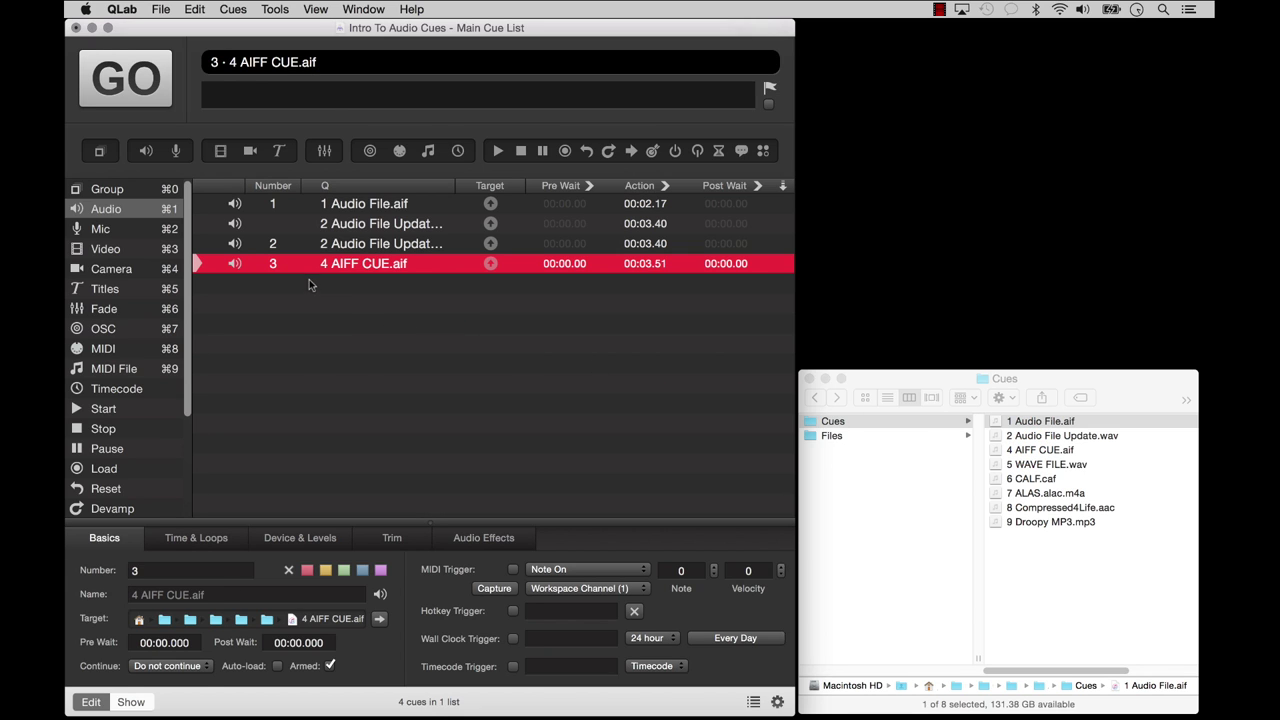
left_click(198, 537)
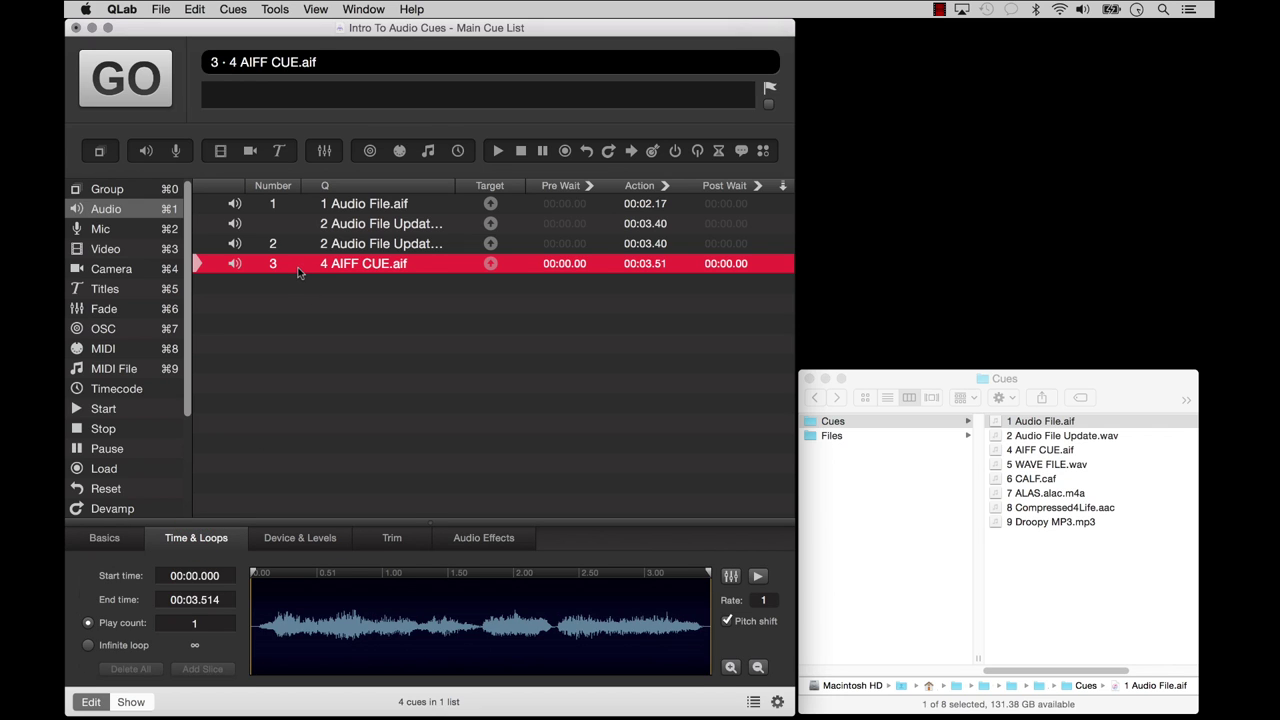
key("space")
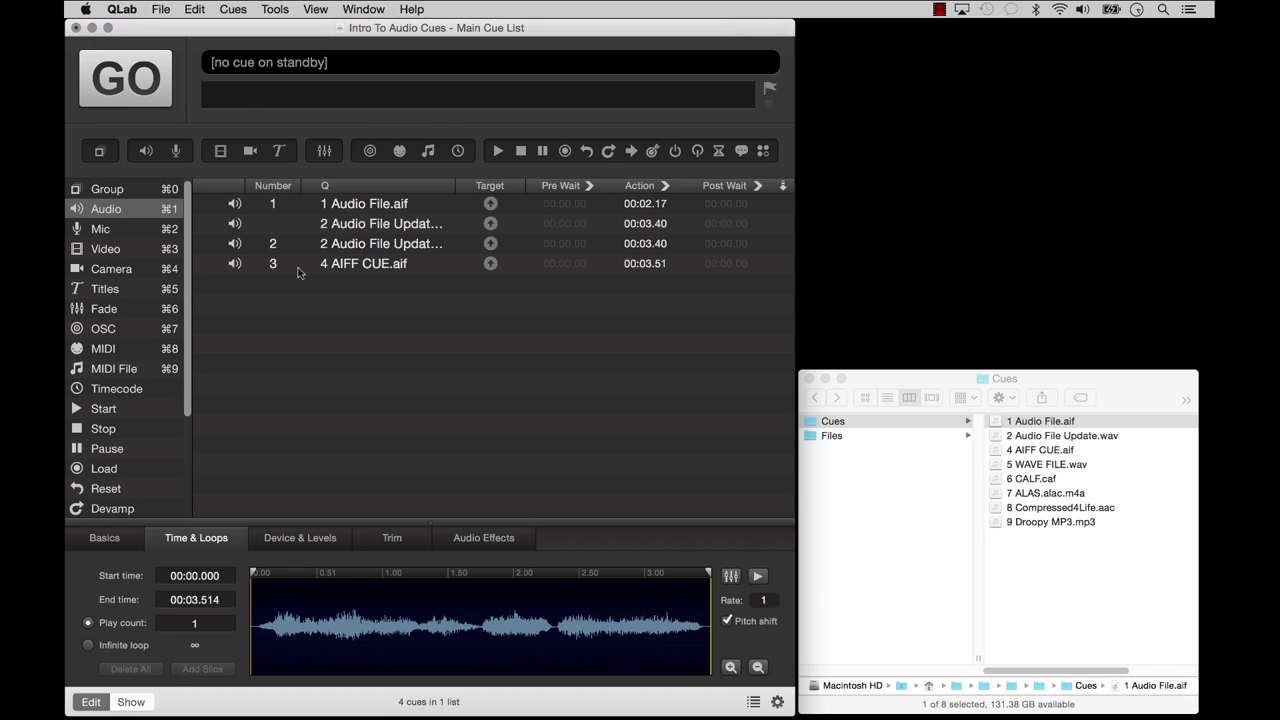
left_click_drag(1030, 464, 303, 357)
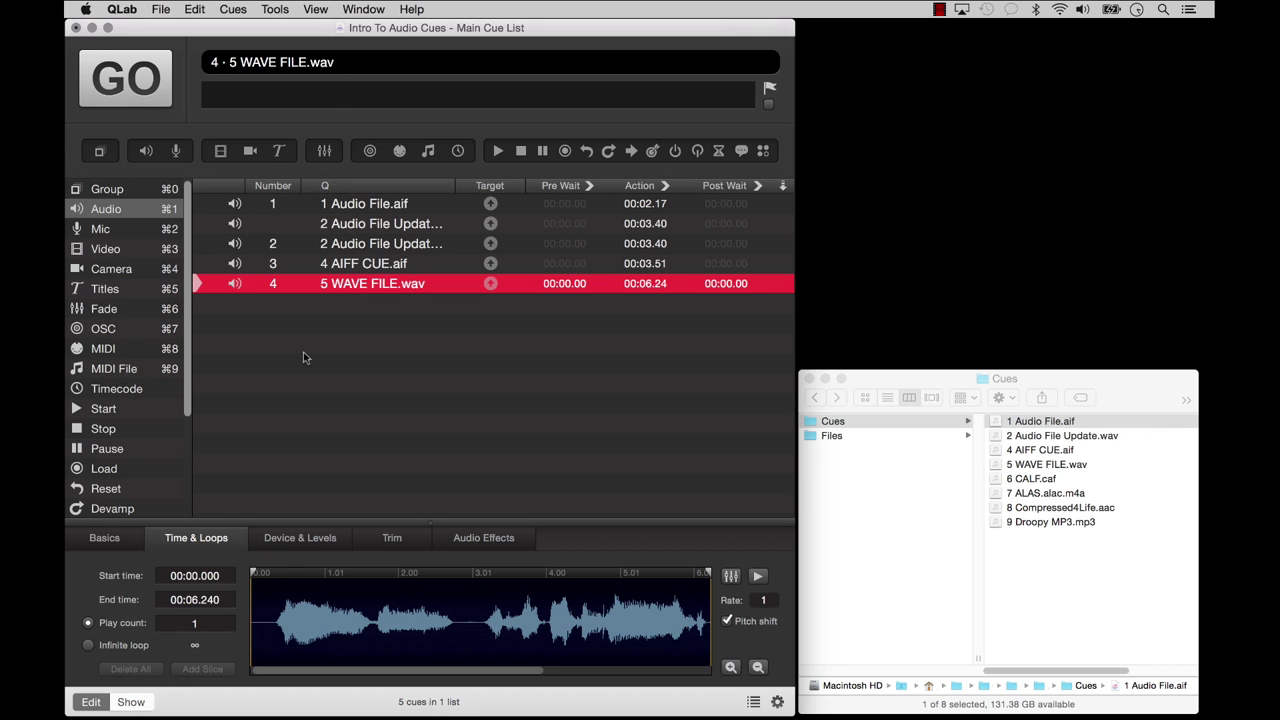
key("space")
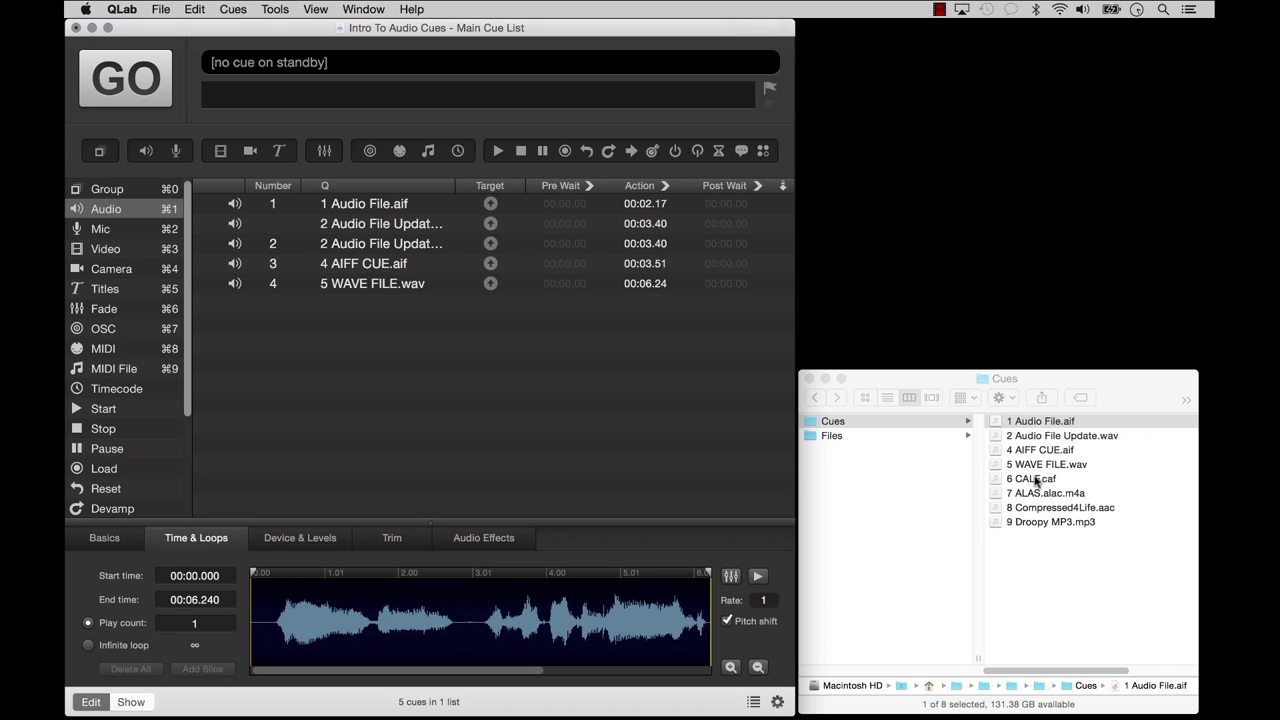
Add and play cues for 6 CALF.caf (00:08.50) and 7 ALAS.alac.m4a (00:05.21)
left_click_drag(1035, 480, 539, 432)
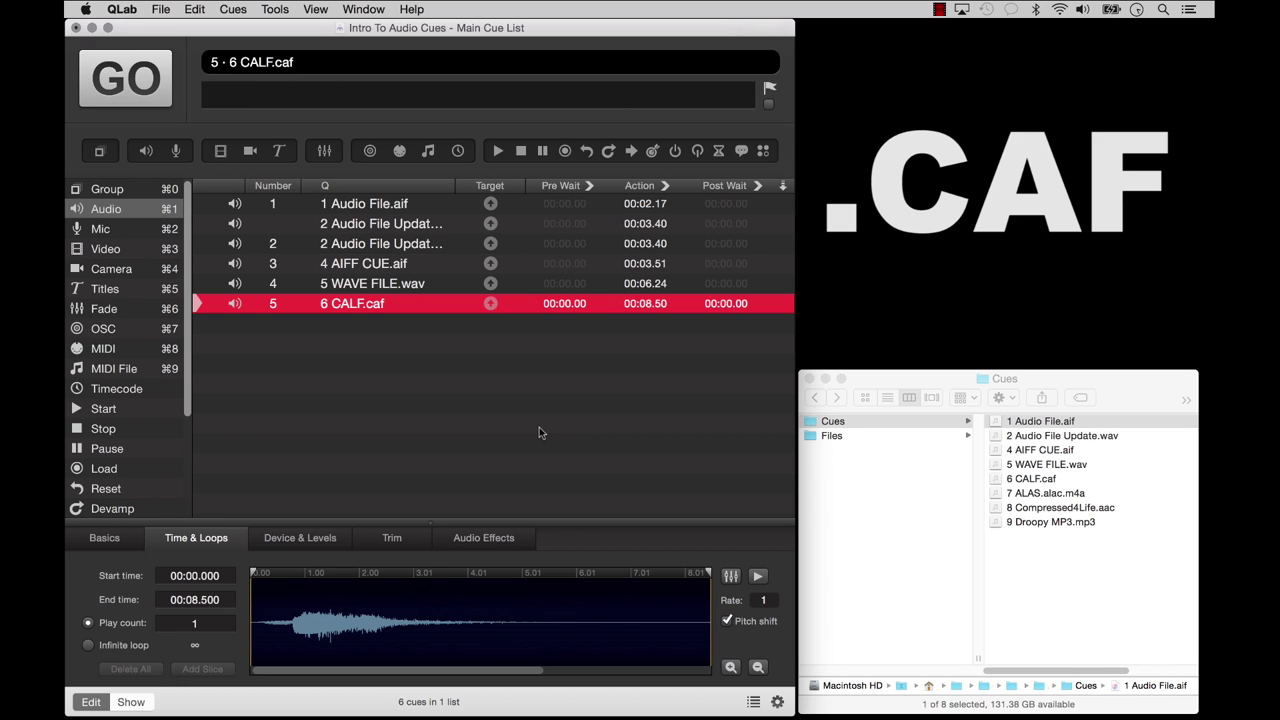
key("space")
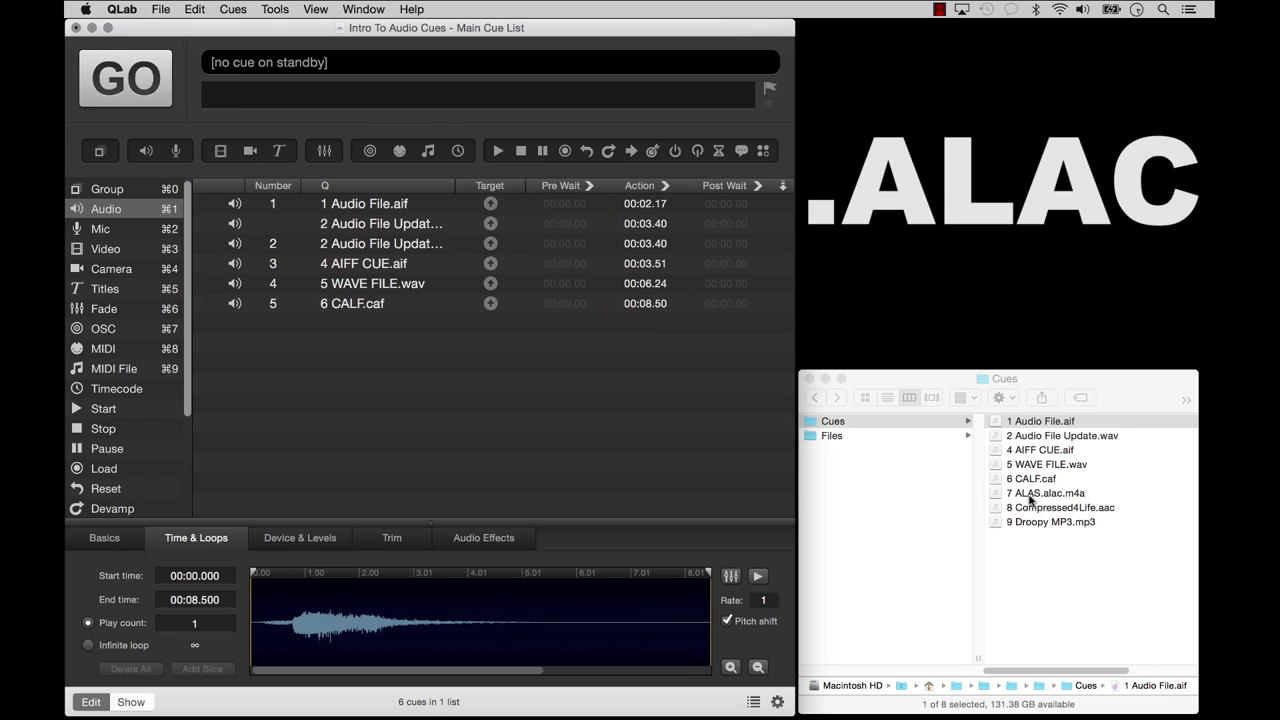
left_click_drag(1035, 500, 507, 400)
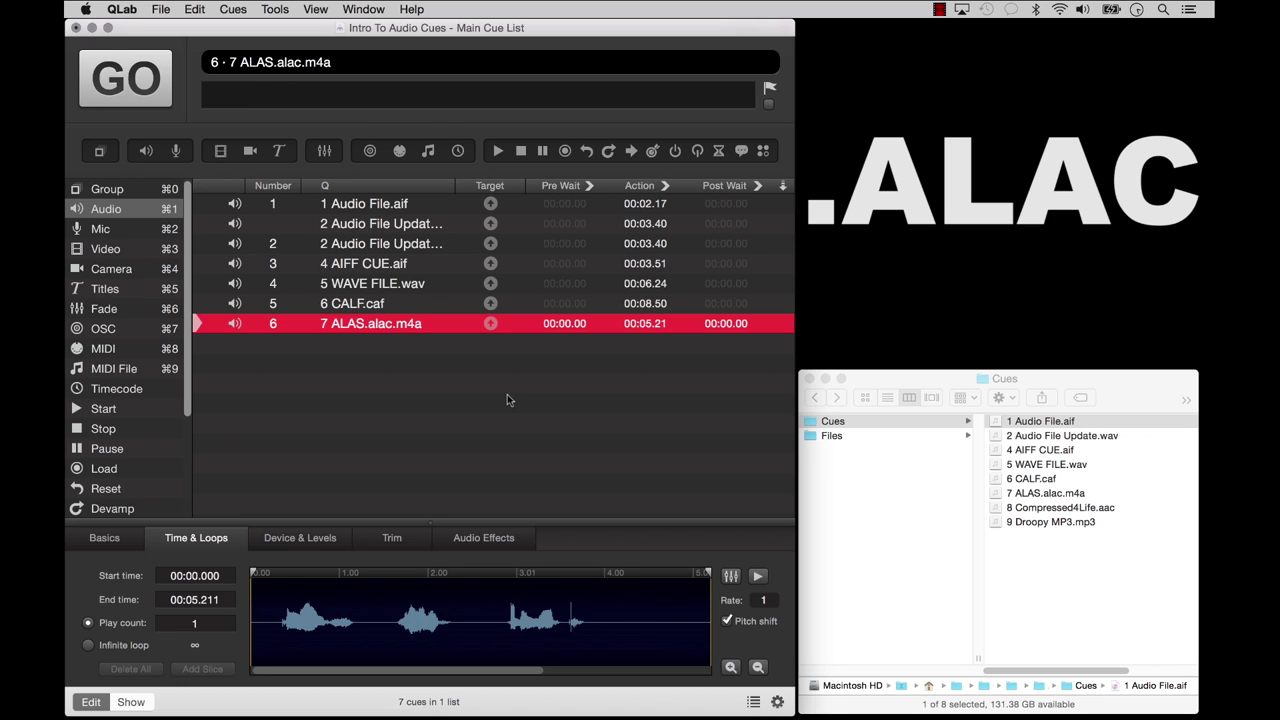
key("space")
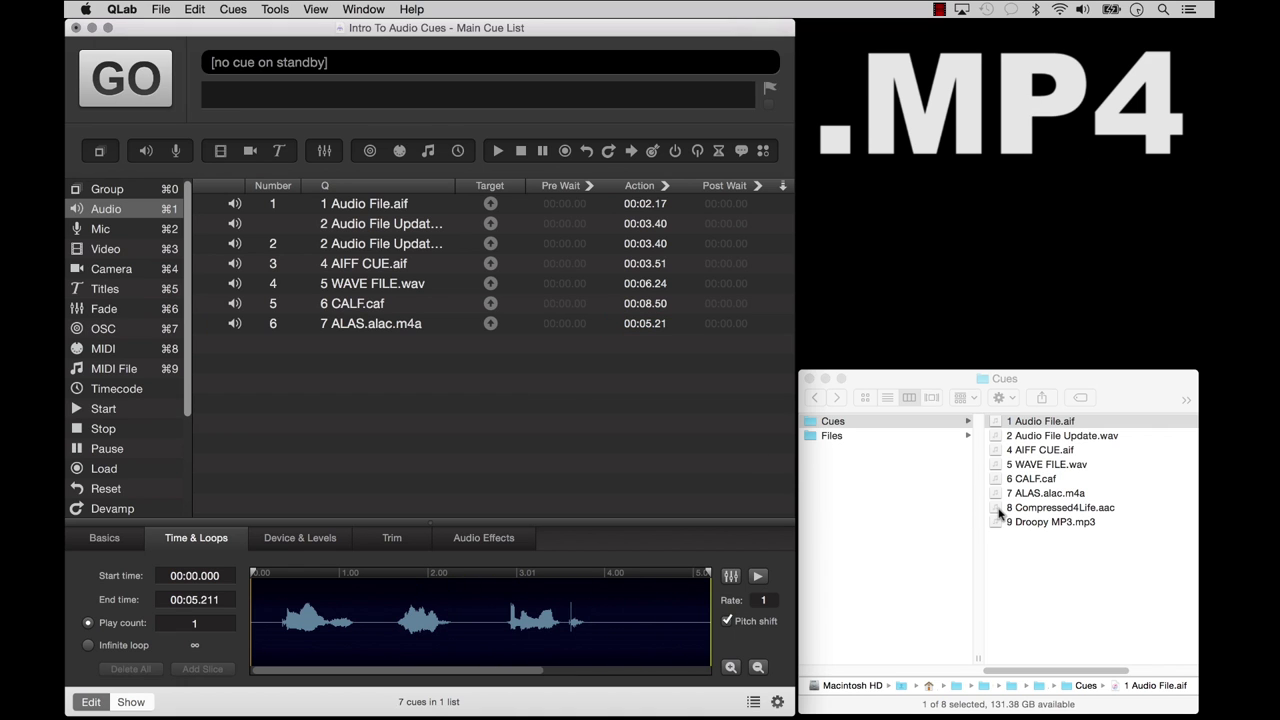
Add and play cues for 8 Compressed4Life.aac and 9 Droopy MP3.mp3, replaying the MP3 cue
left_click_drag(1035, 507, 365, 394)
key("space")
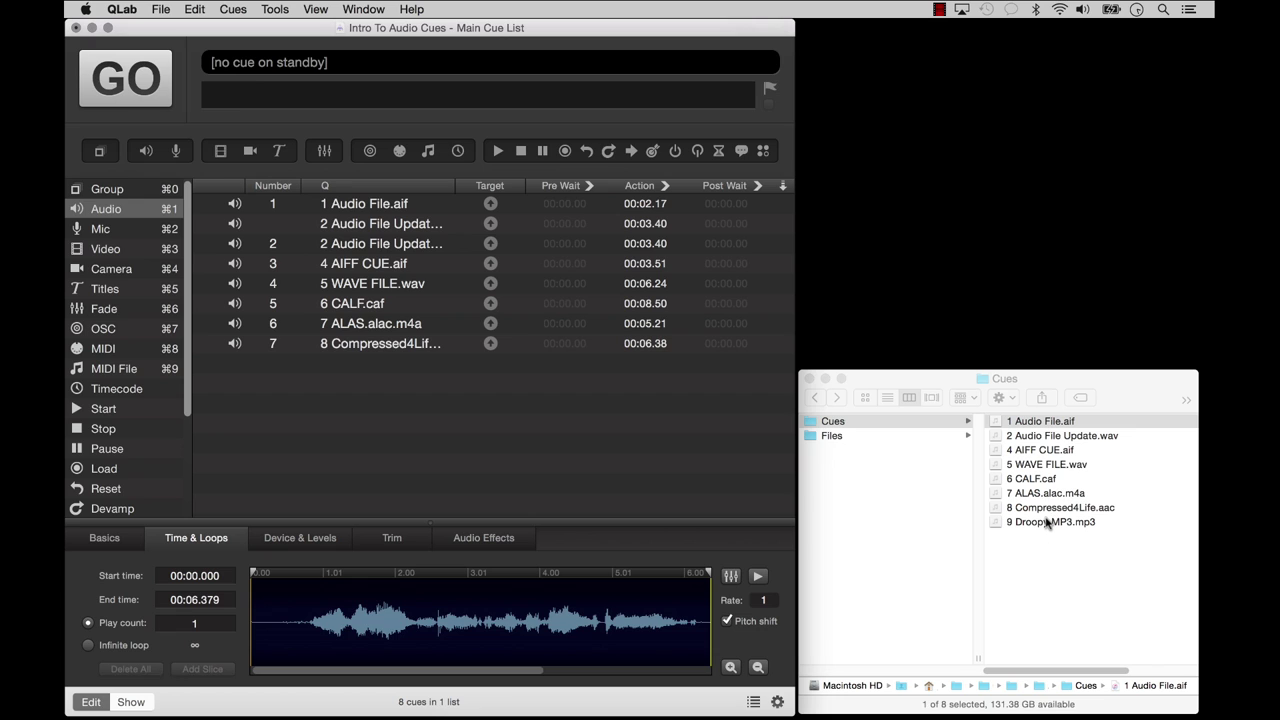
left_click_drag(1047, 522, 471, 420)
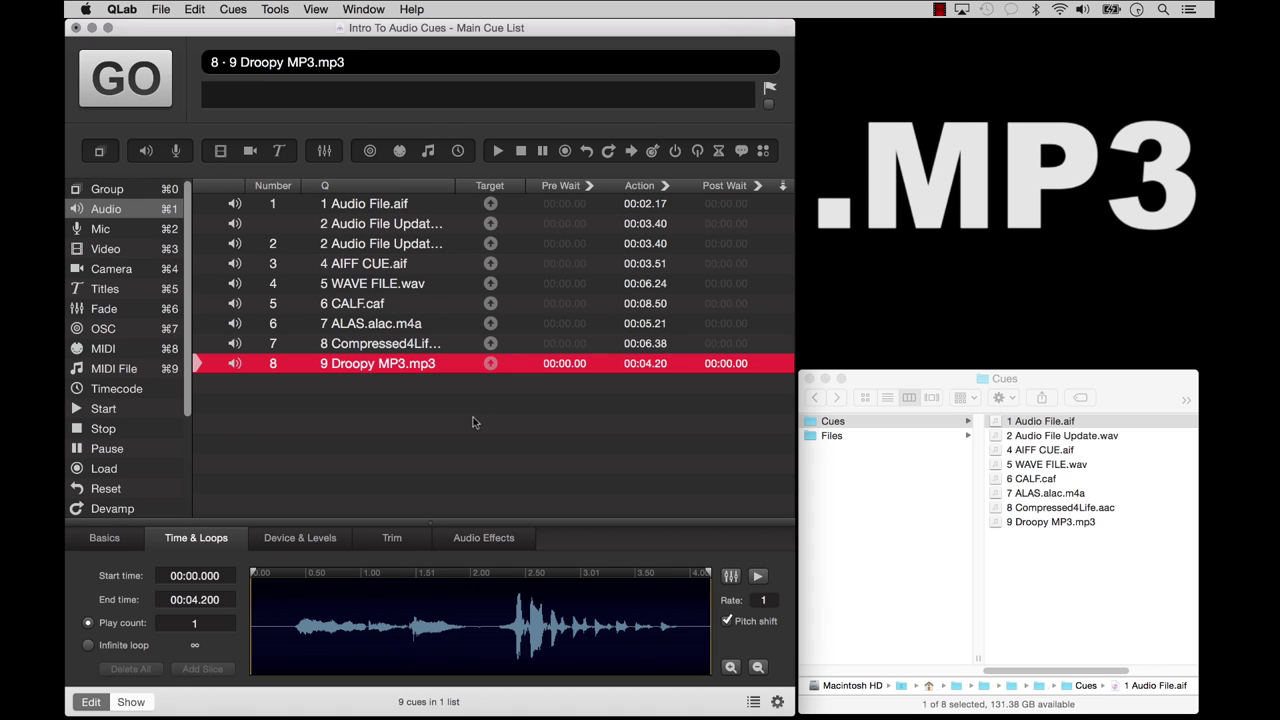
key("space")
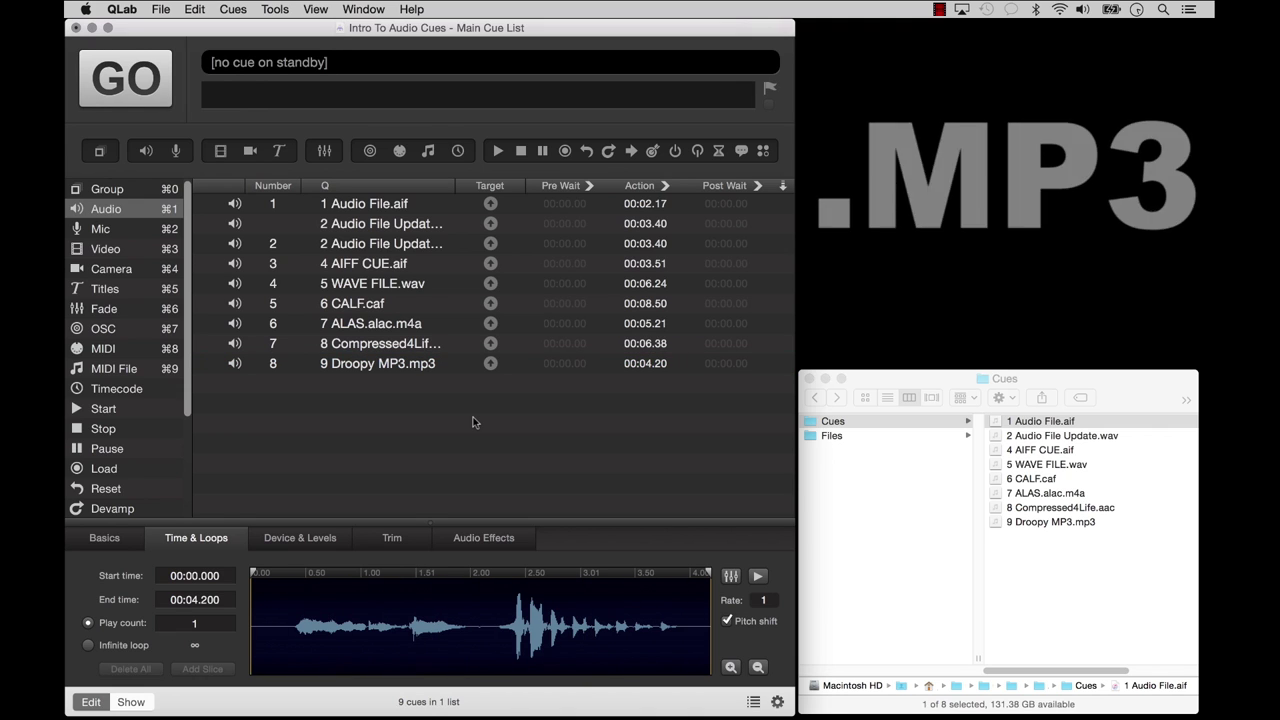
left_click(300, 366)
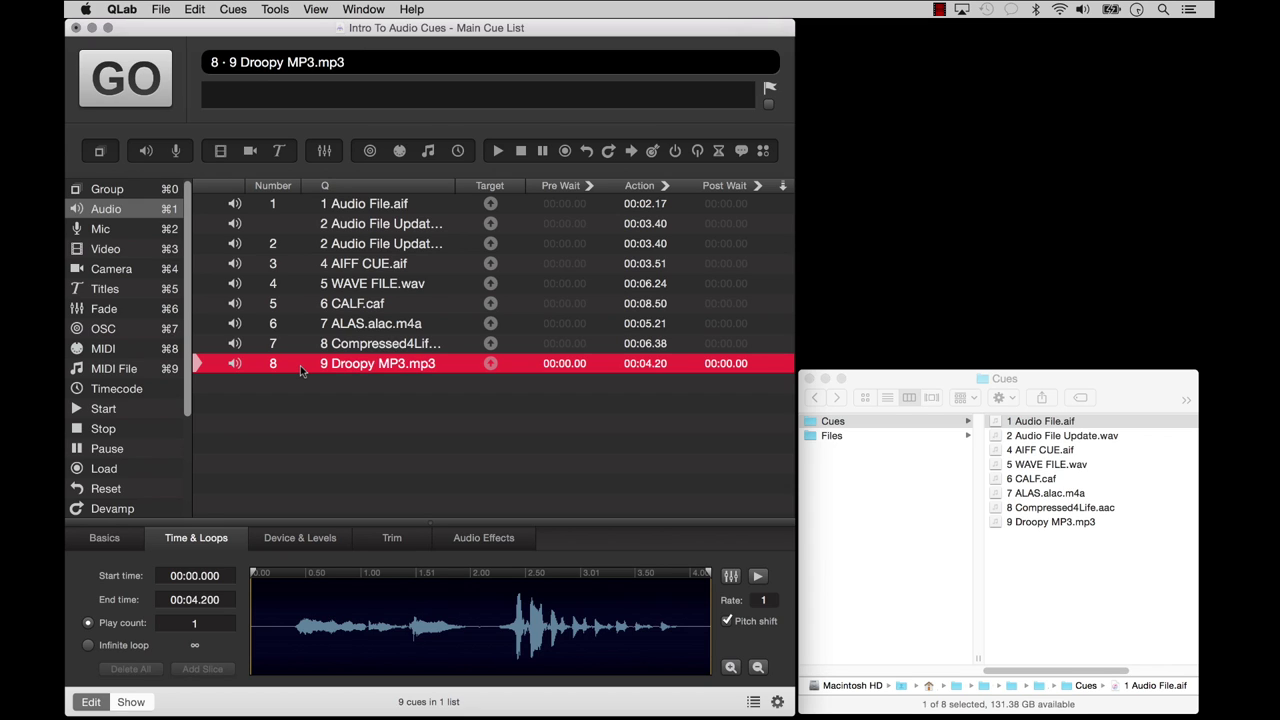
key("space")
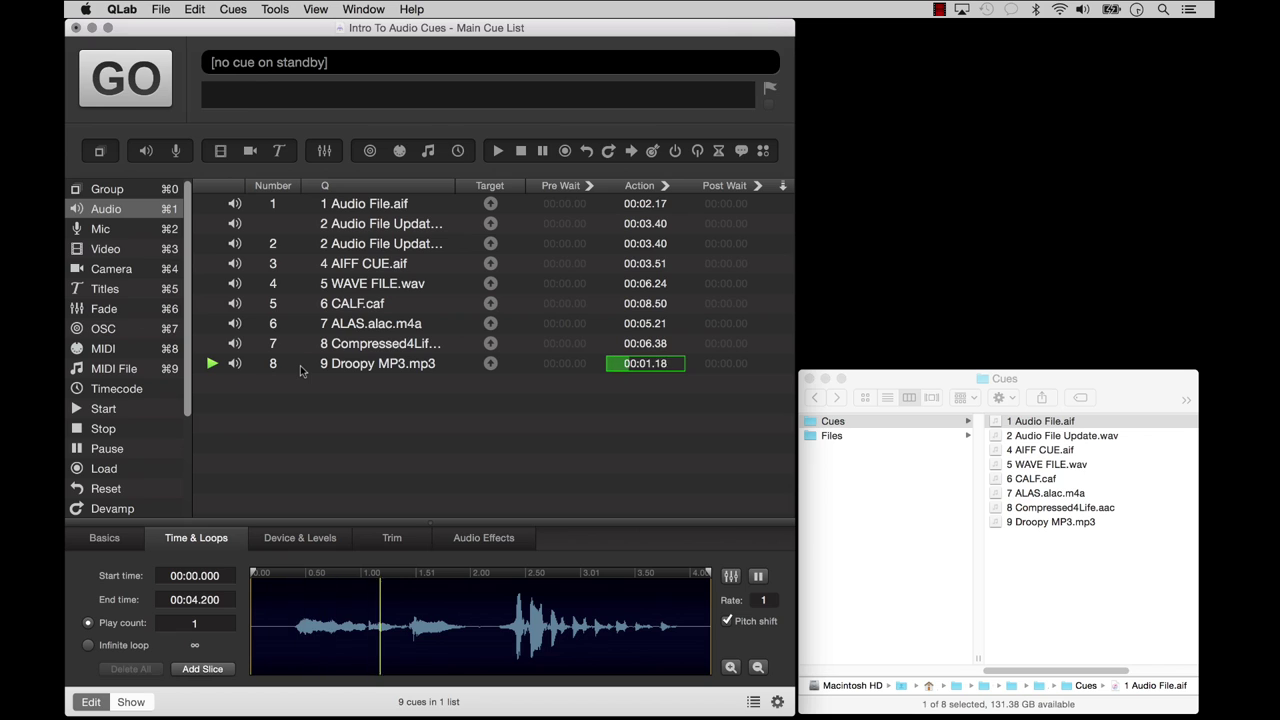